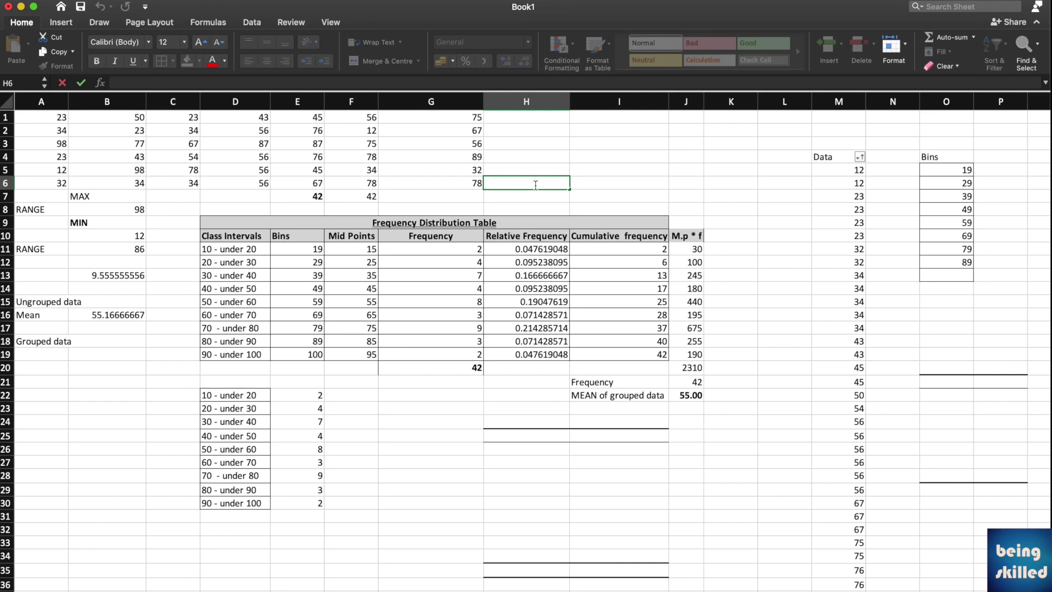
Select the Data column from M4 down and insert a built-in Histogram statistic chart
key(Escape)
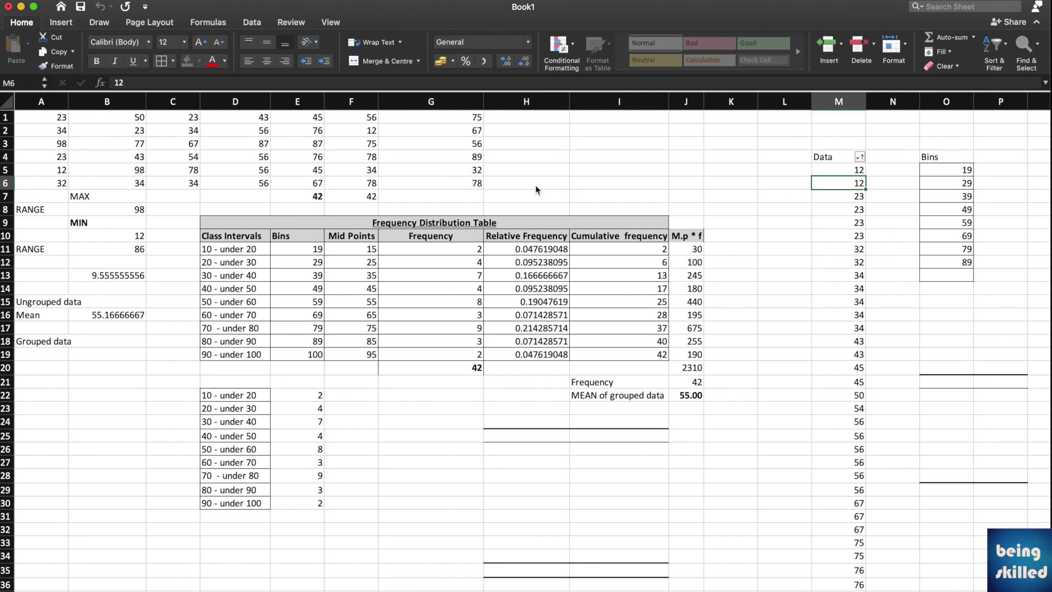
key(Up)
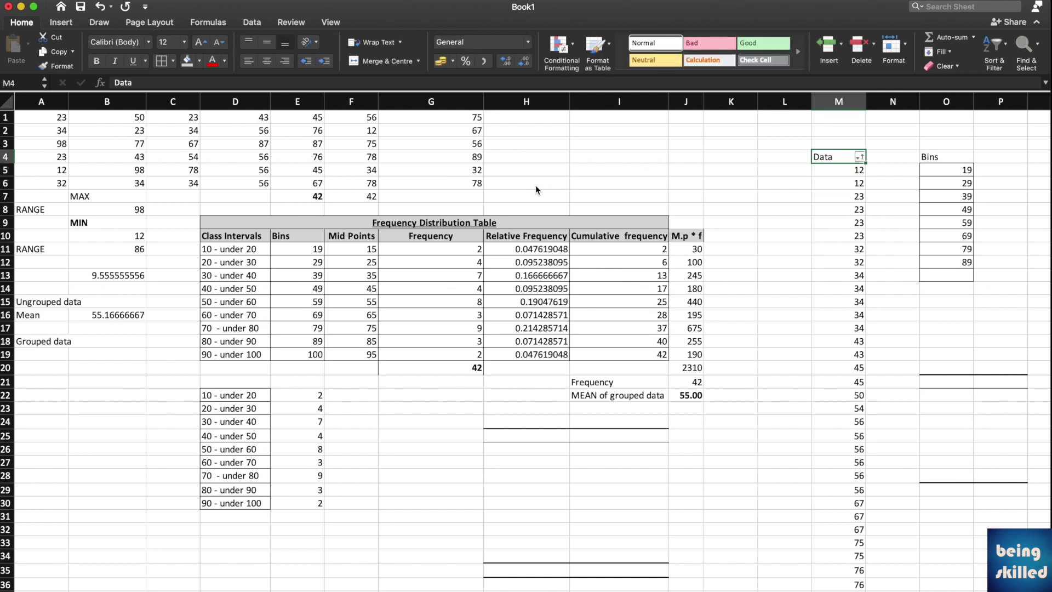
key(ctrl+shift+Down)
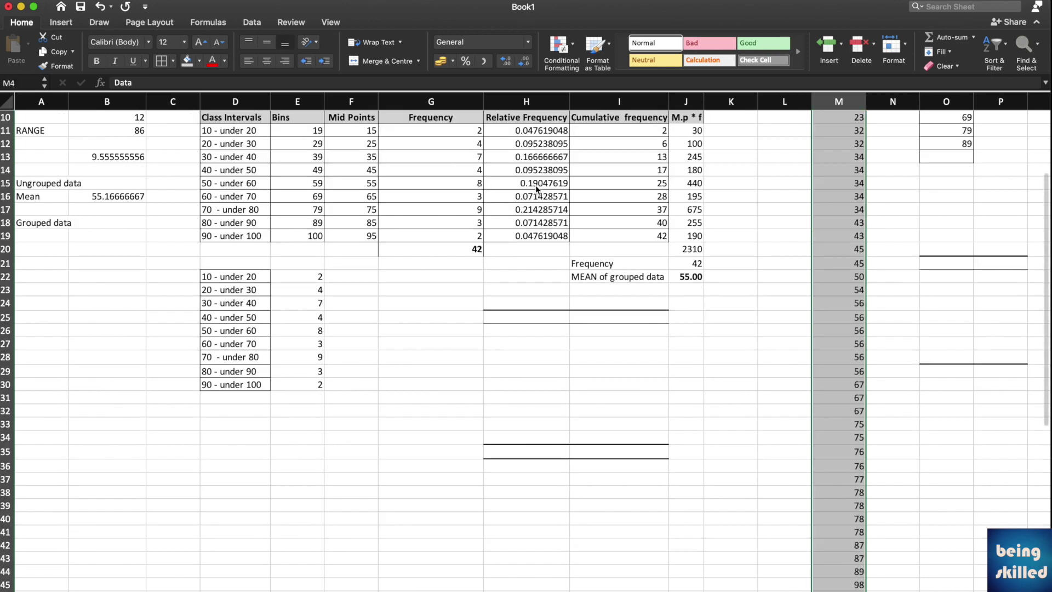
click(61, 22)
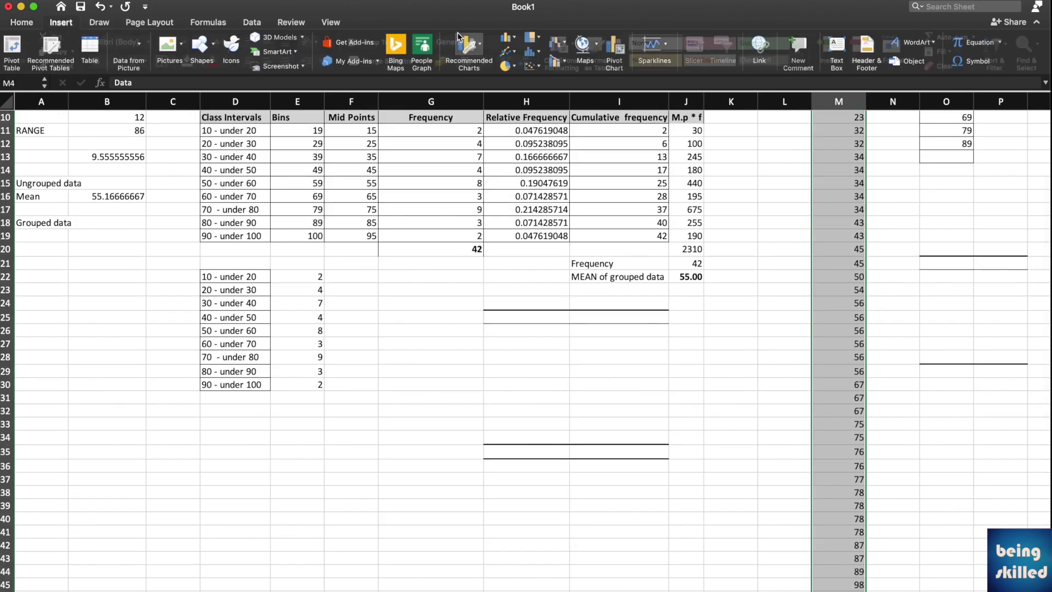
click(530, 58)
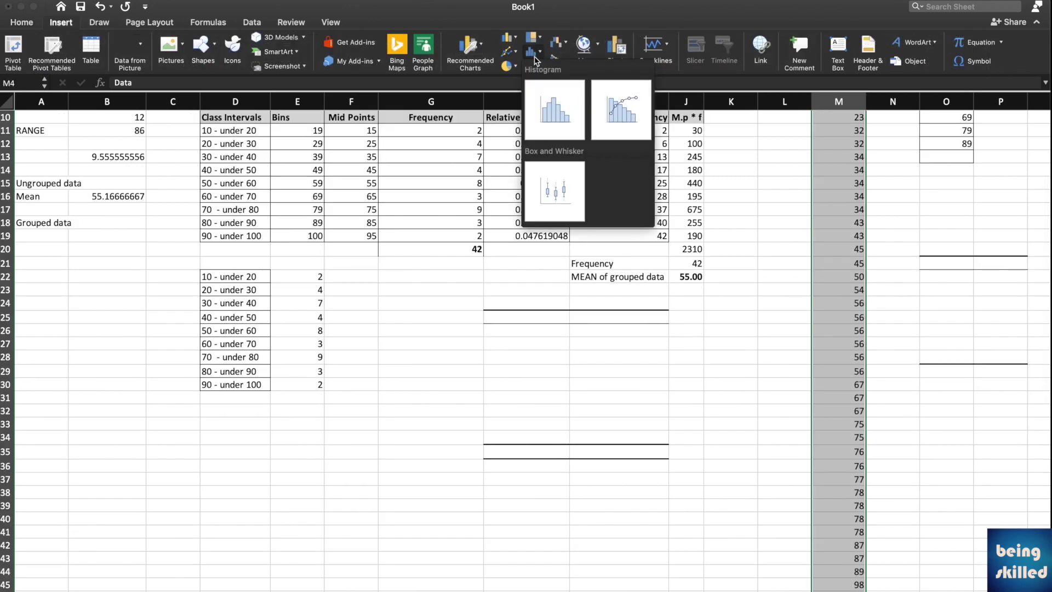
click(564, 107)
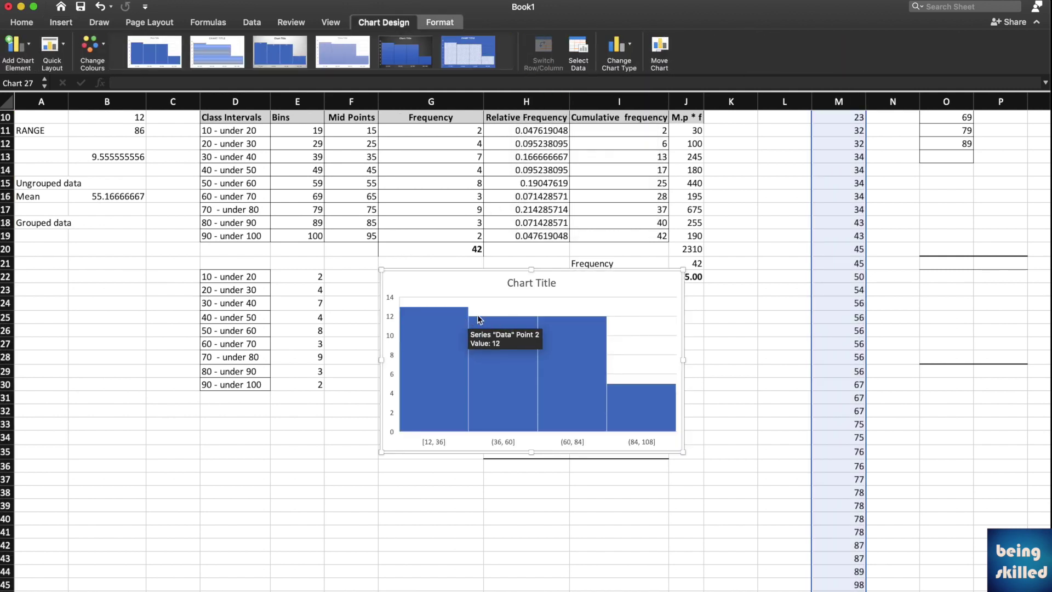
scroll(755, 160, up, 5)
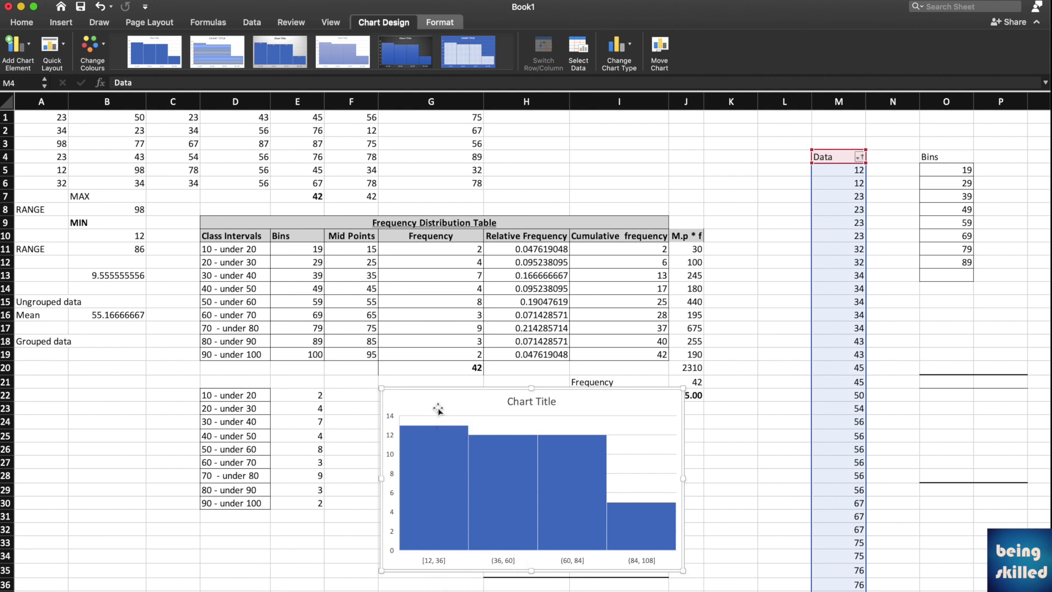
Delete the built-in histogram chart, review the raw data in A1:G6, then select a Data cell
key(Delete)
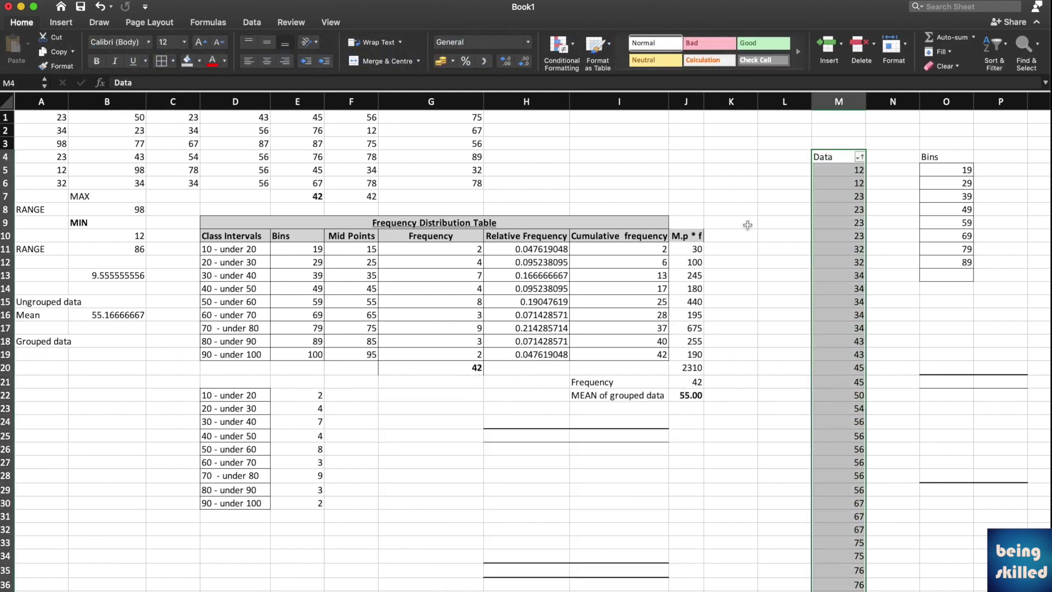
click(418, 171)
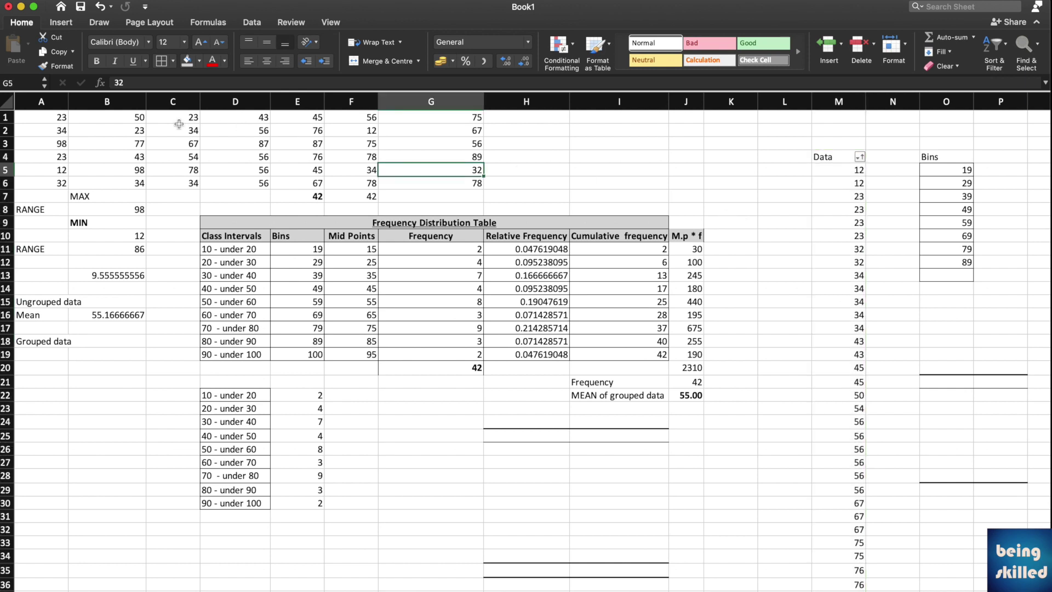
drag(48, 111, 436, 177)
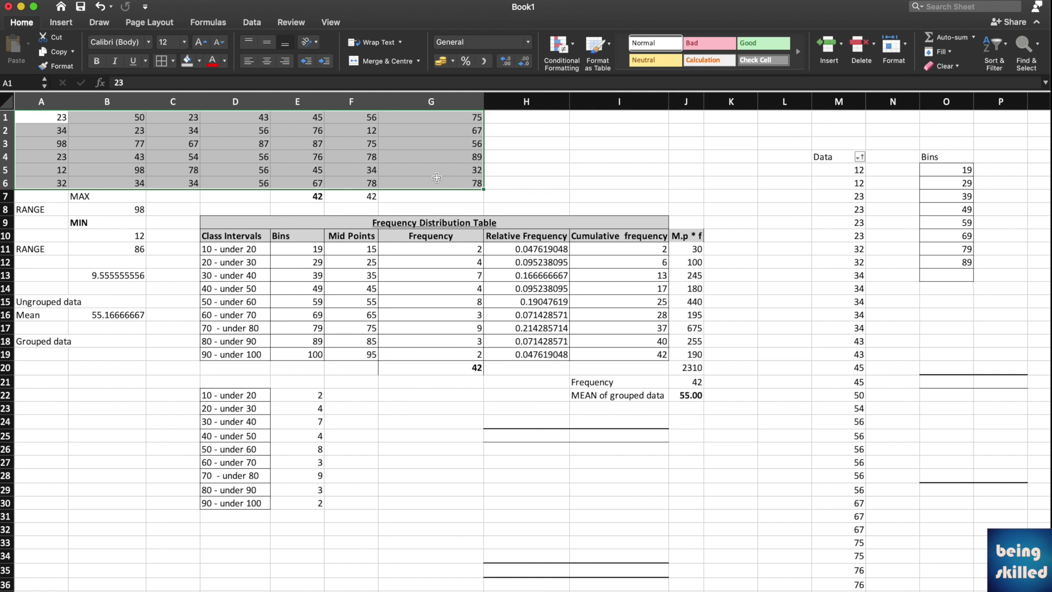
click(850, 190)
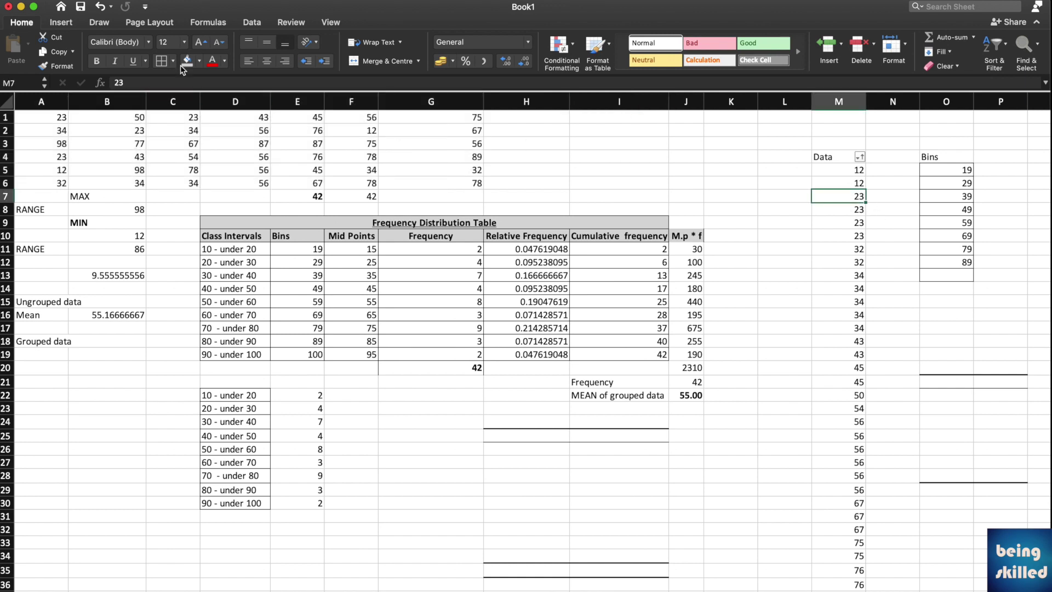
click(112, 168)
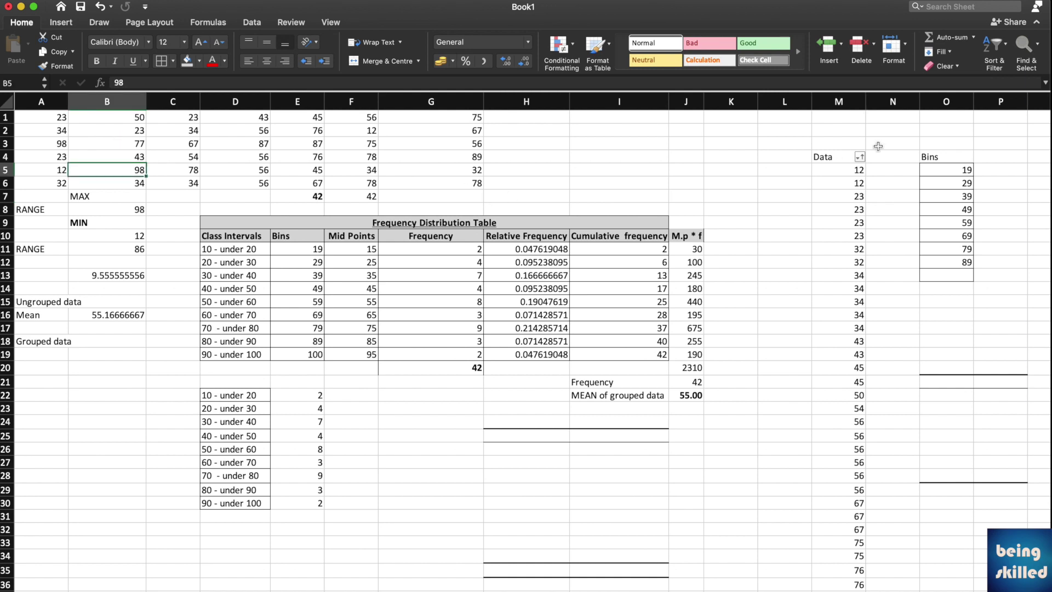
click(839, 211)
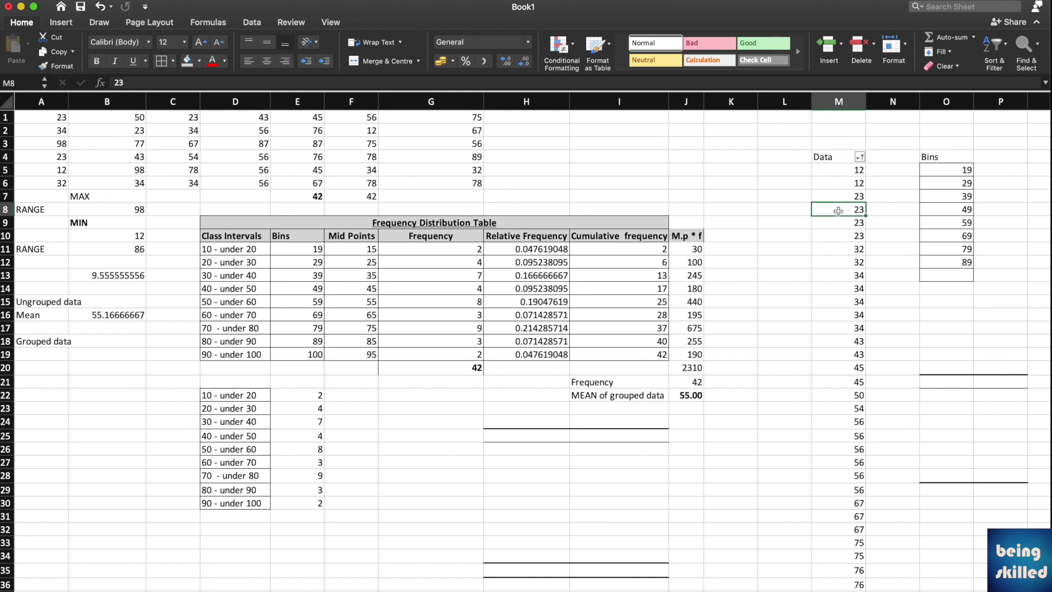
Confirm Analysis ToolPak is checked in the Excel Add-ins dialog and close it with OK
click(233, 1)
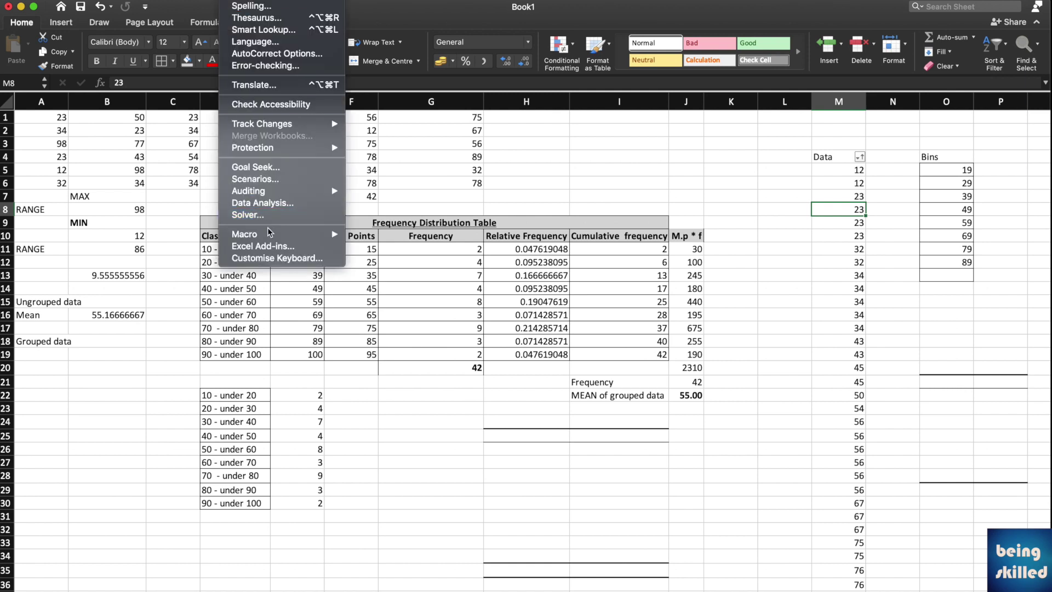
click(291, 247)
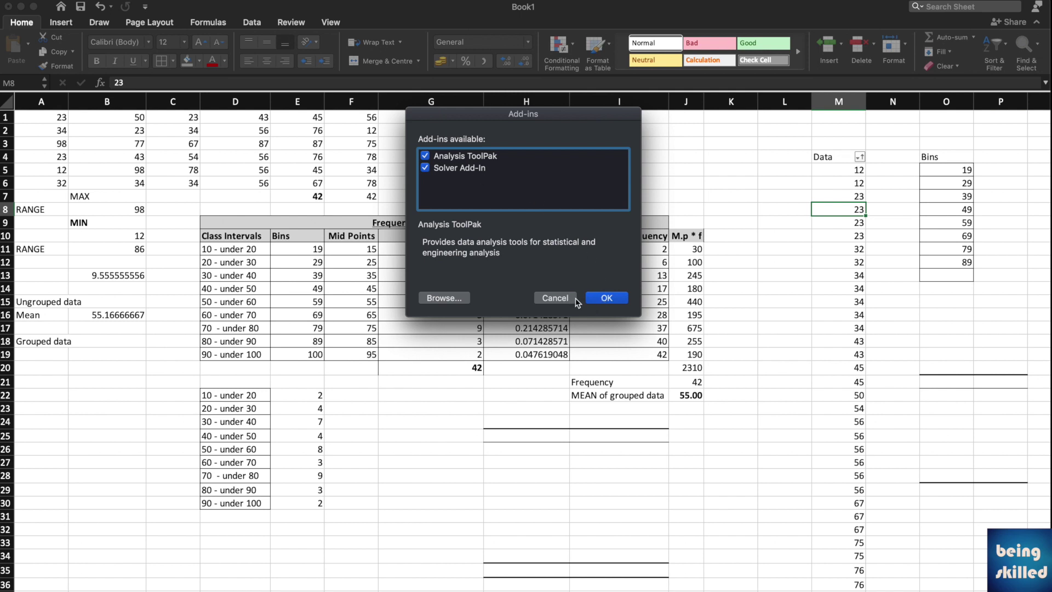
click(605, 299)
click(236, 0)
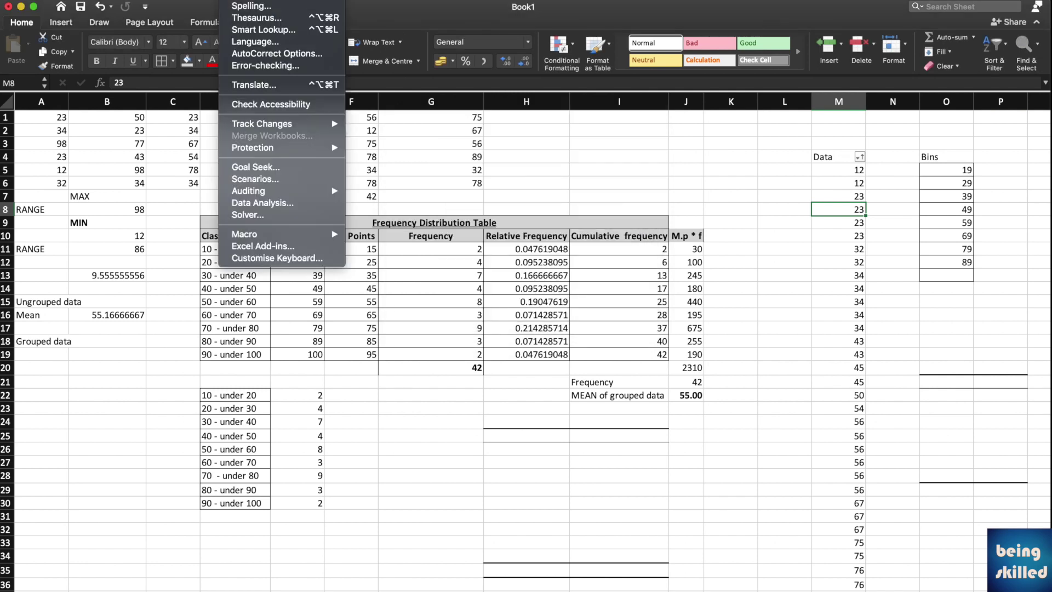
Start the Histogram tool from Data Analysis and check its input range $M$4:$M$46
click(262, 203)
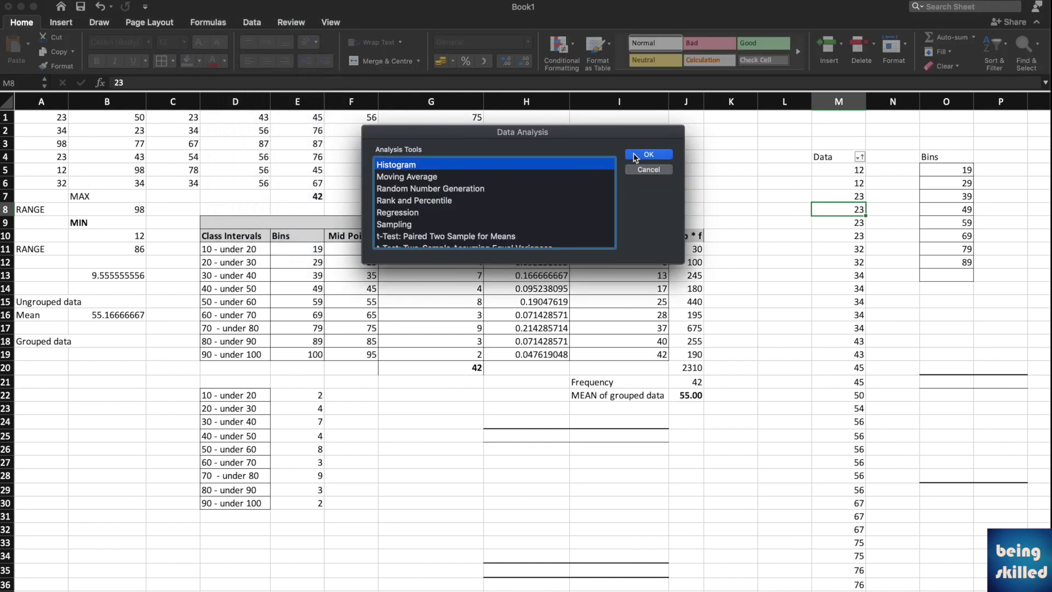
click(649, 154)
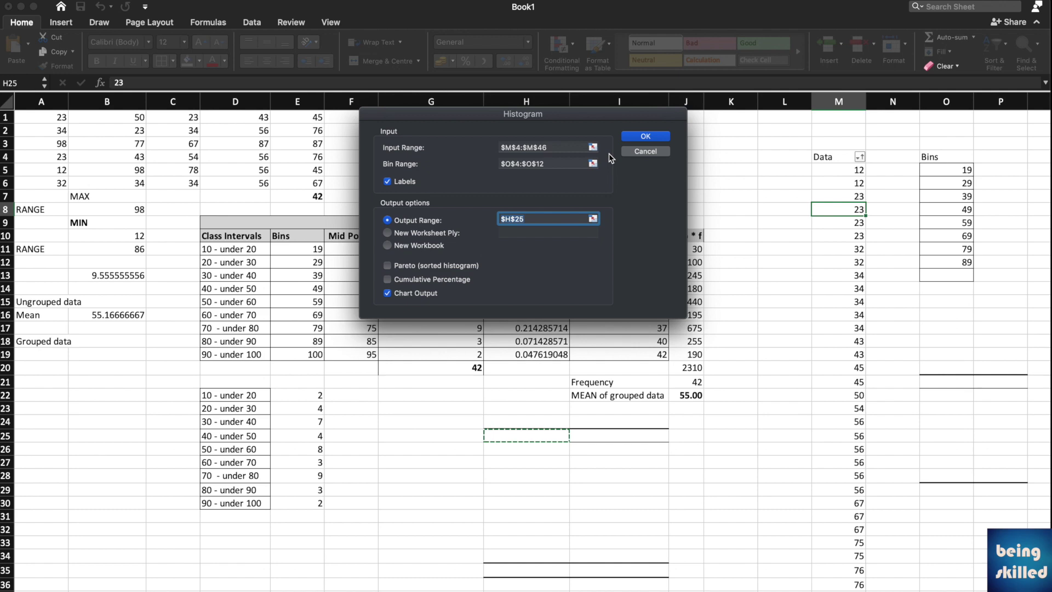
click(551, 152)
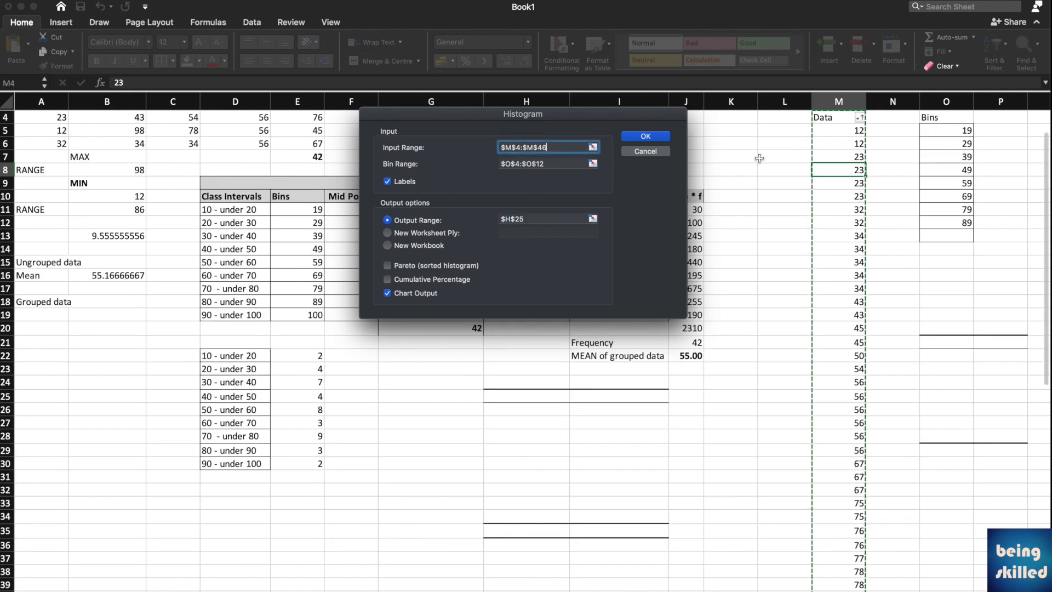
scroll(825, 308, down, 5)
scroll(827, 313, up, 6)
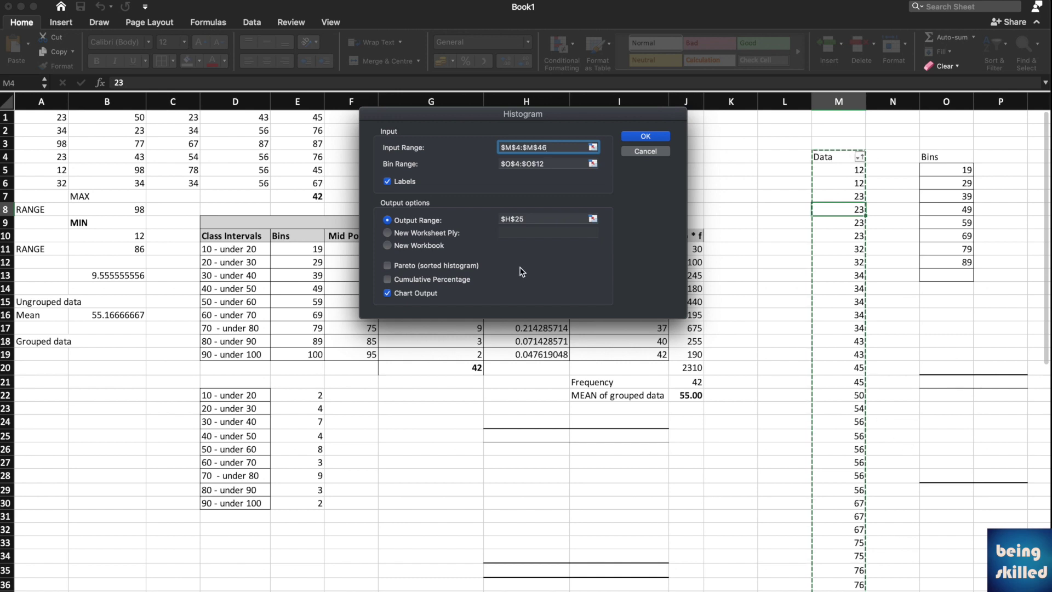
Move the Histogram dialog off the table and set the bin range to O4:O12
click(563, 164)
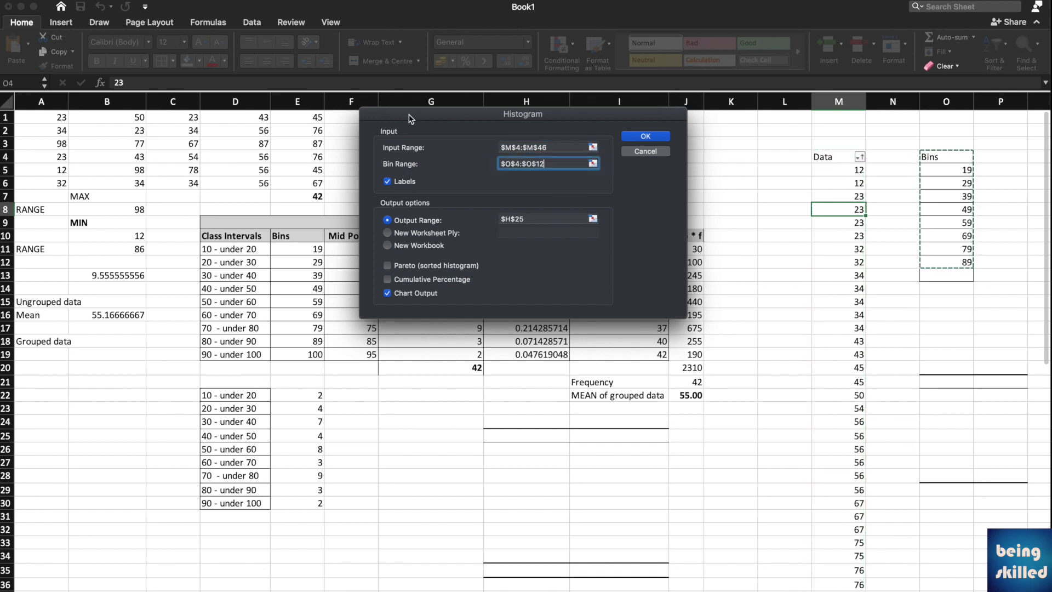
drag(408, 118, 632, 382)
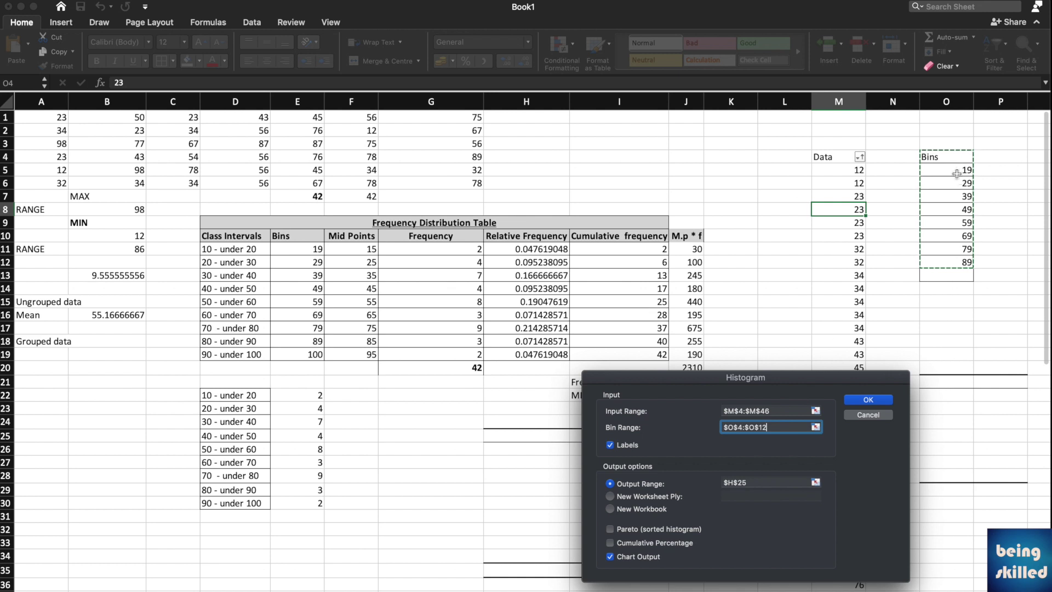
click(947, 158)
drag(948, 158, 955, 259)
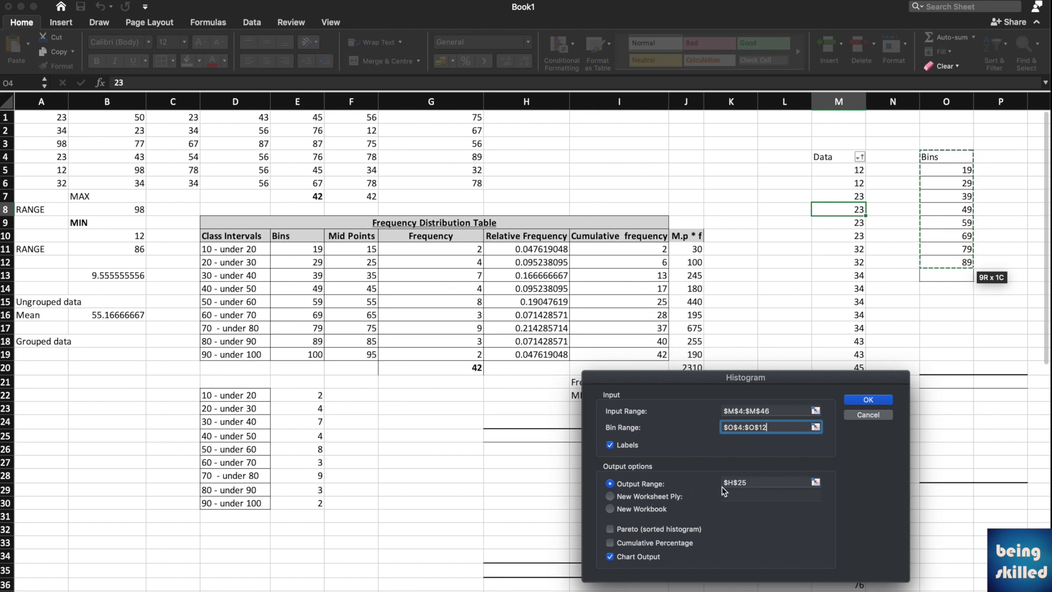
click(517, 441)
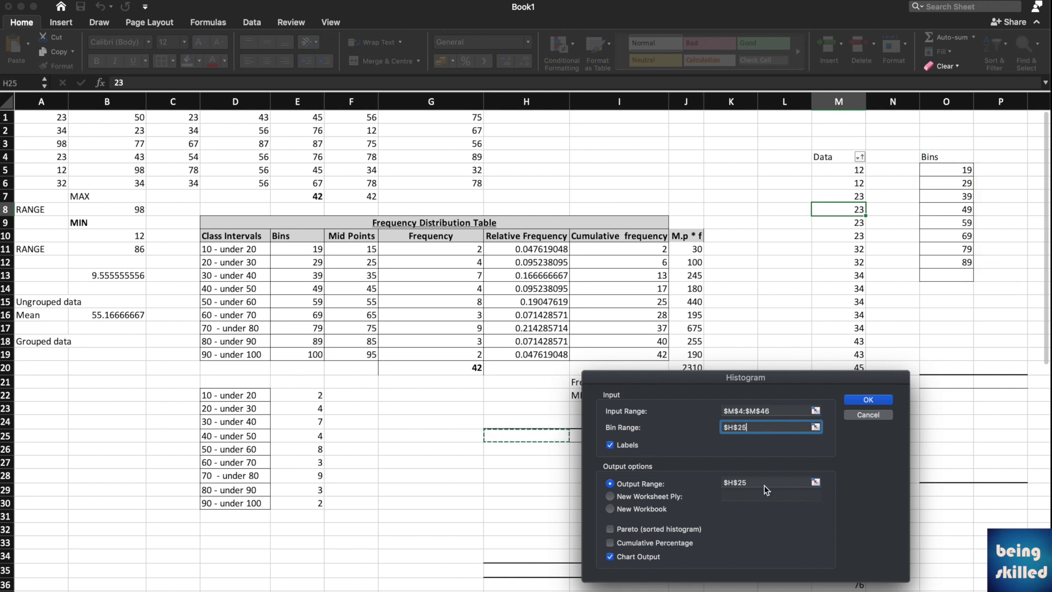
click(949, 155)
drag(950, 156, 964, 271)
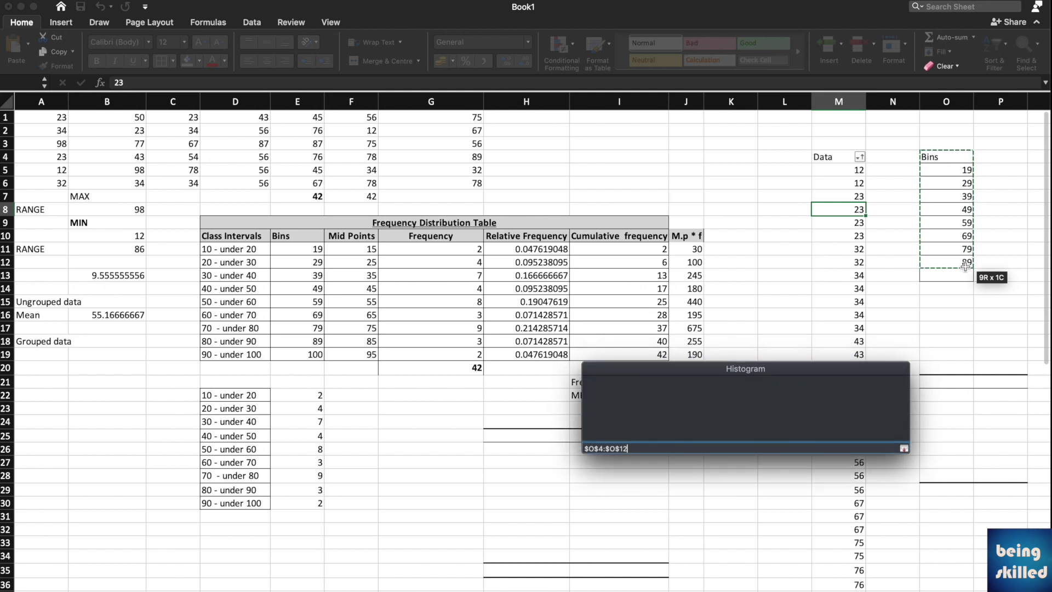
Output the histogram with chart to H25, run it, and dismiss the hidden-data warning
click(738, 483)
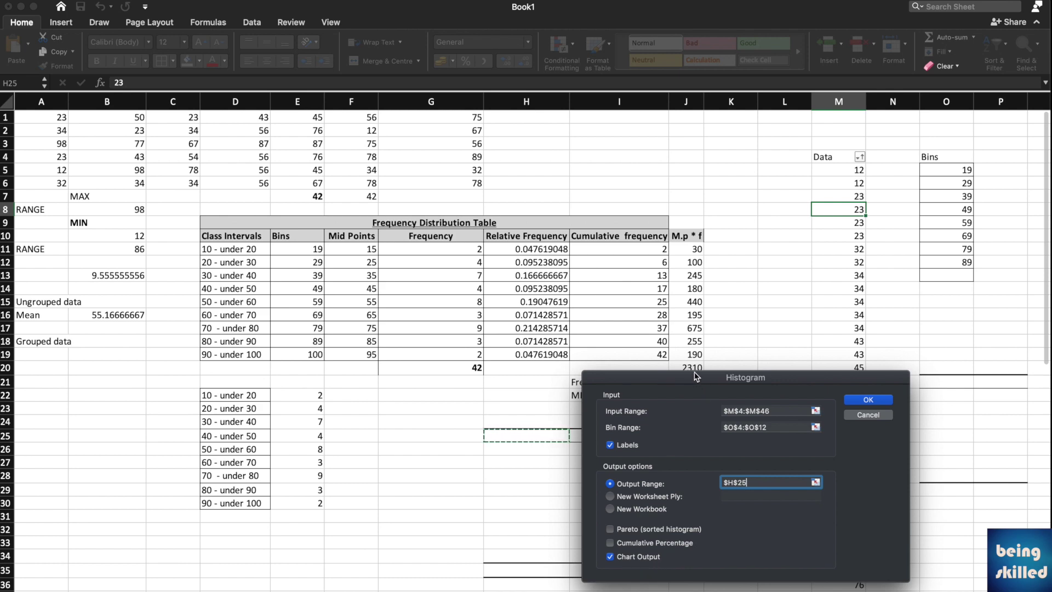
drag(695, 377, 418, 112)
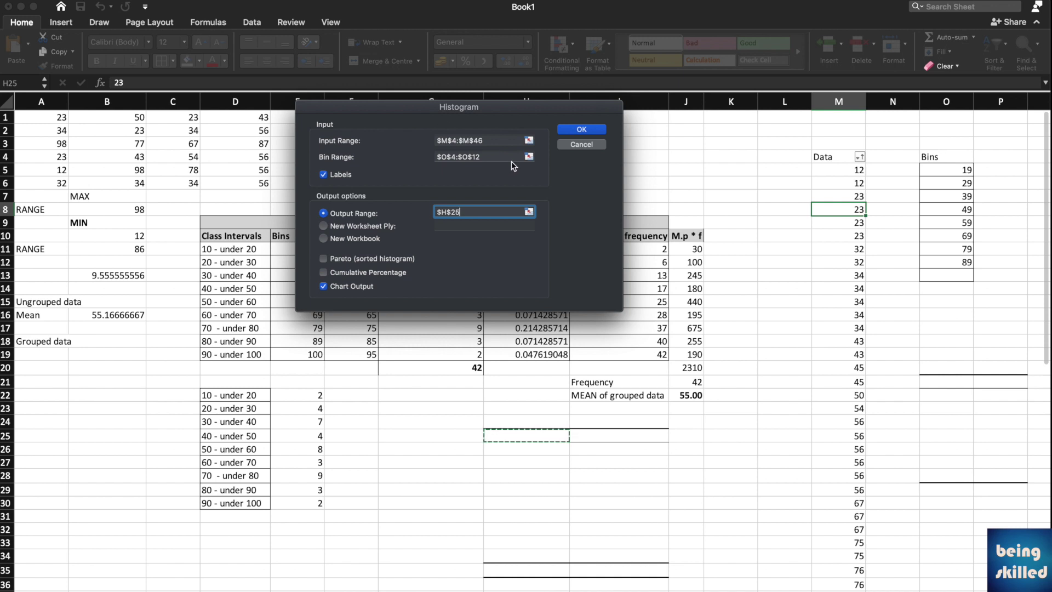
click(574, 131)
click(626, 217)
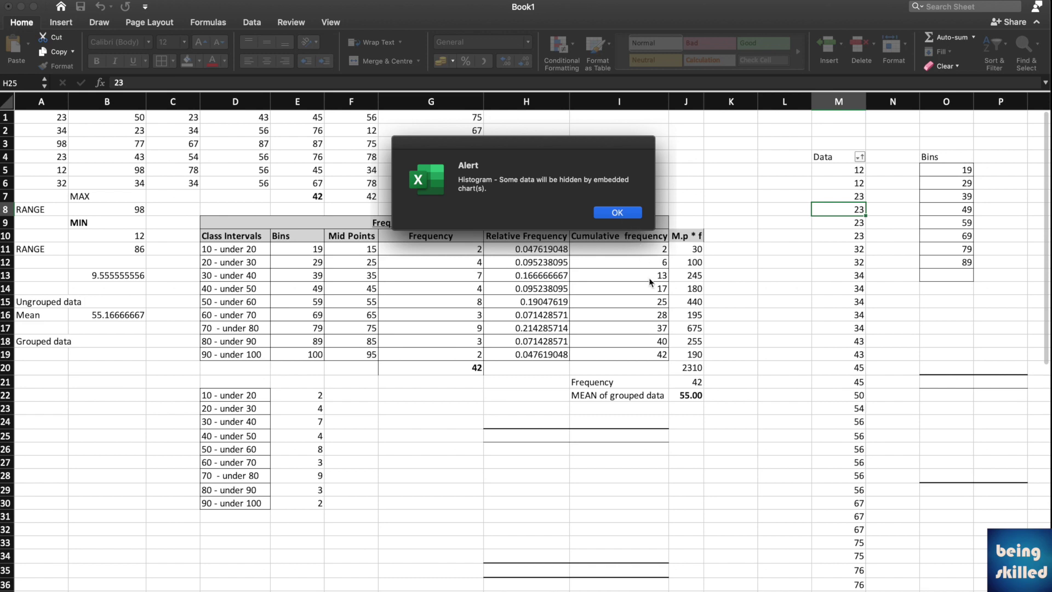
Scroll to the Bins/Frequency output at H25 and select the embedded Histogram chart beside it
scroll(702, 341, down, 5)
scroll(701, 342, right, 2)
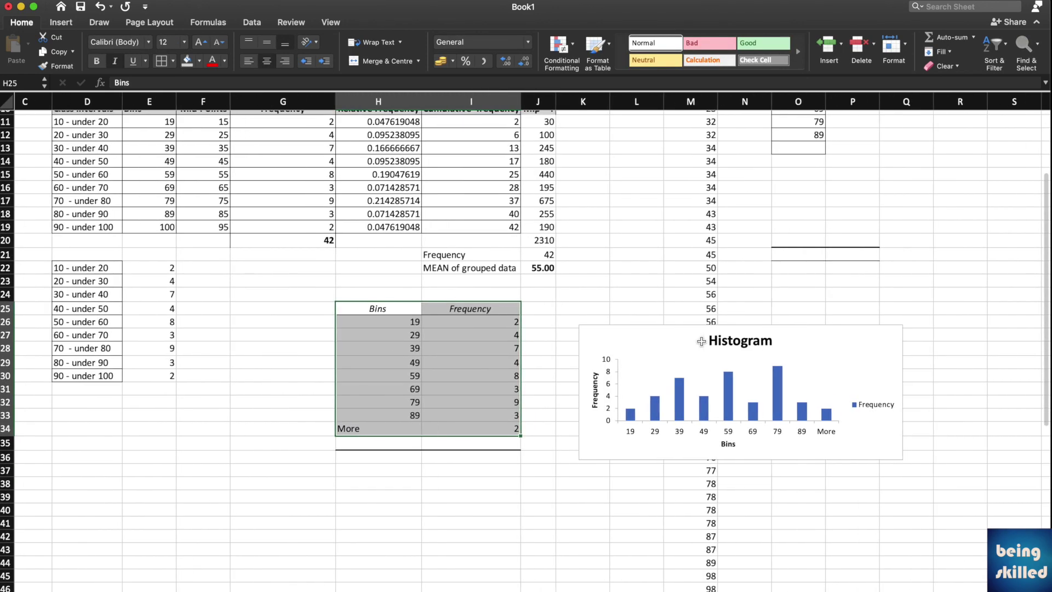
scroll(606, 340, up, 5)
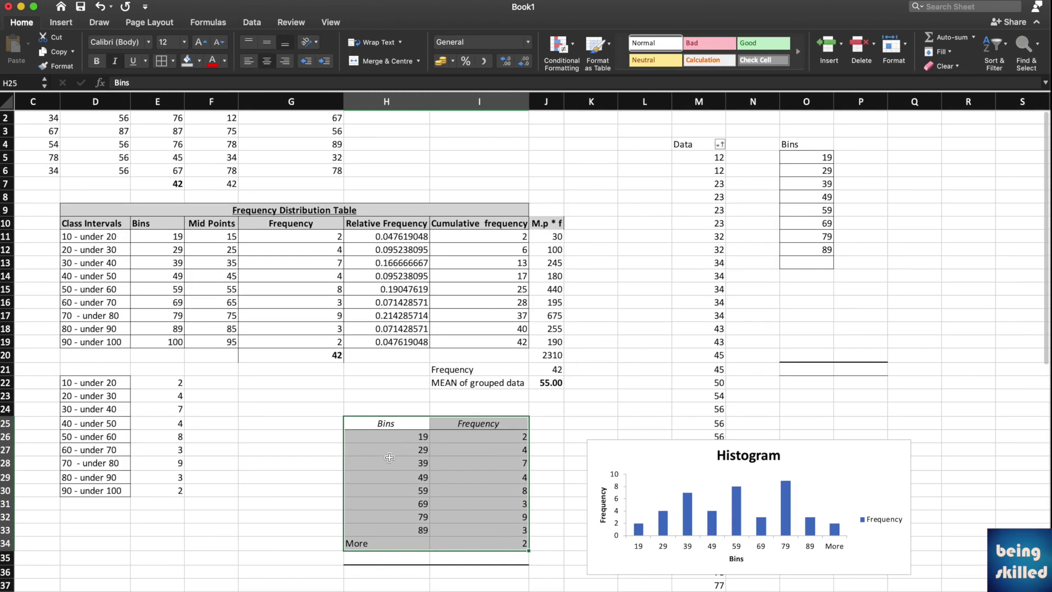
click(396, 436)
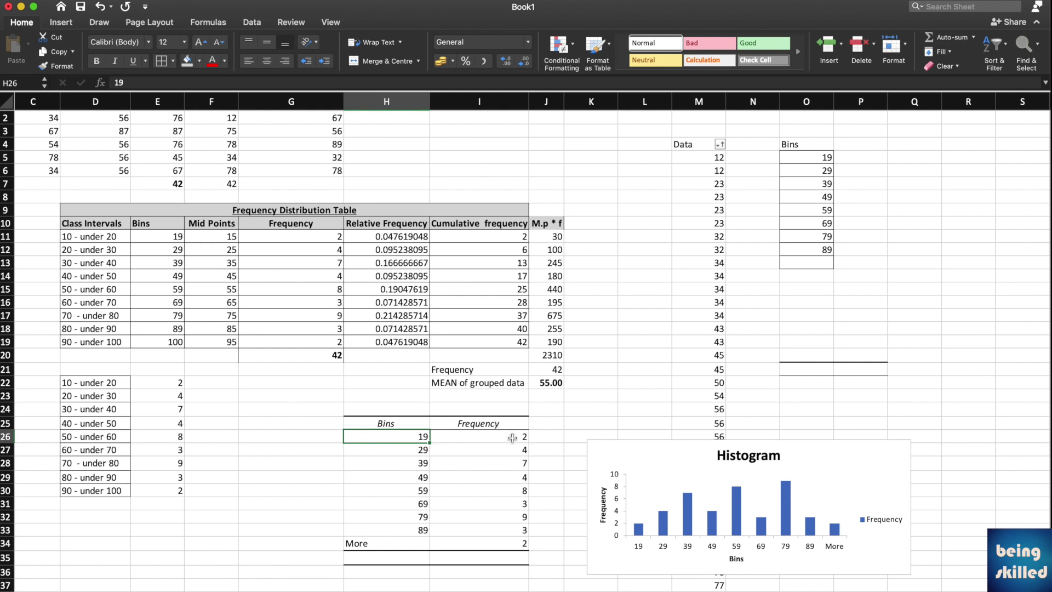
click(655, 456)
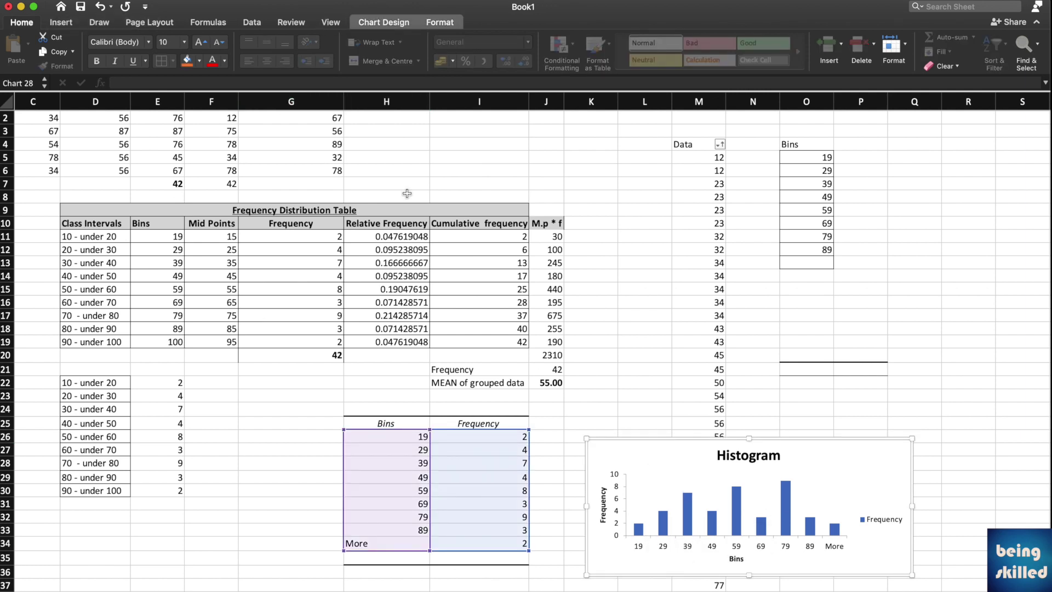
Apply Chart Design style 5 for a grey gradient background with frequency labels on bars
click(408, 24)
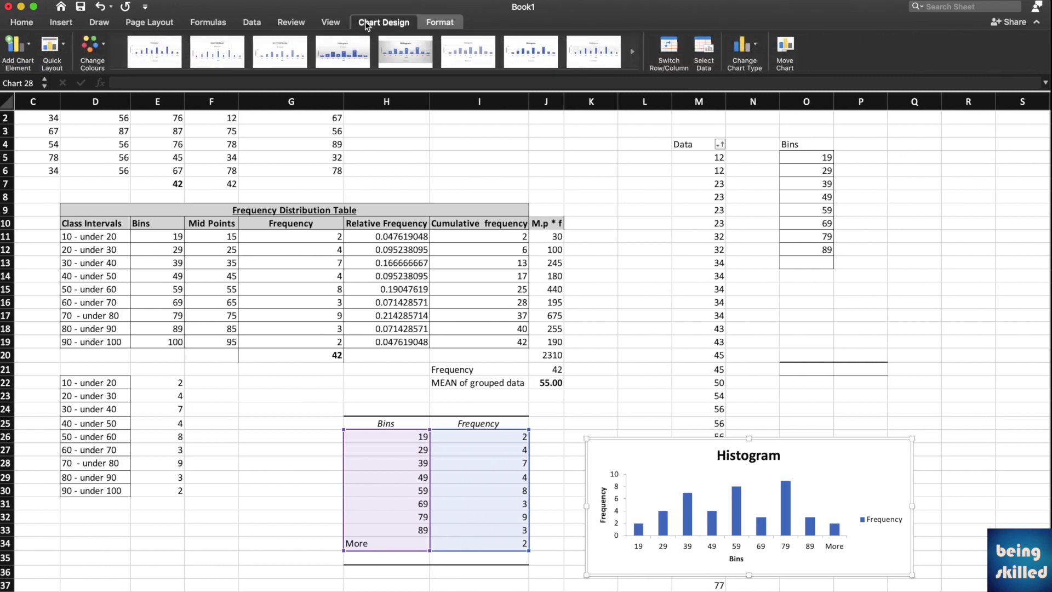
click(406, 52)
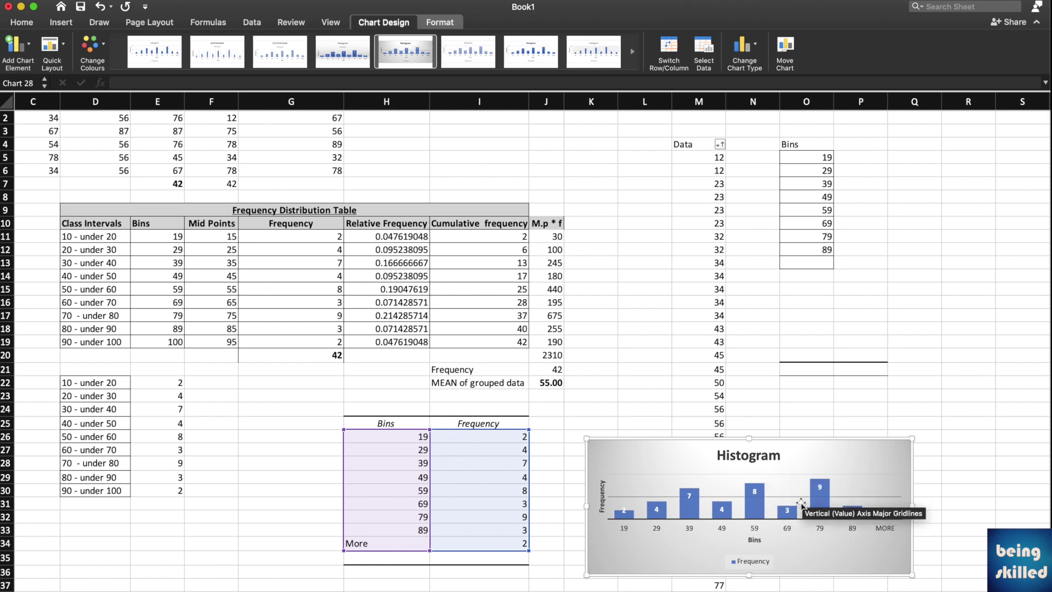
mouse_move(632, 518)
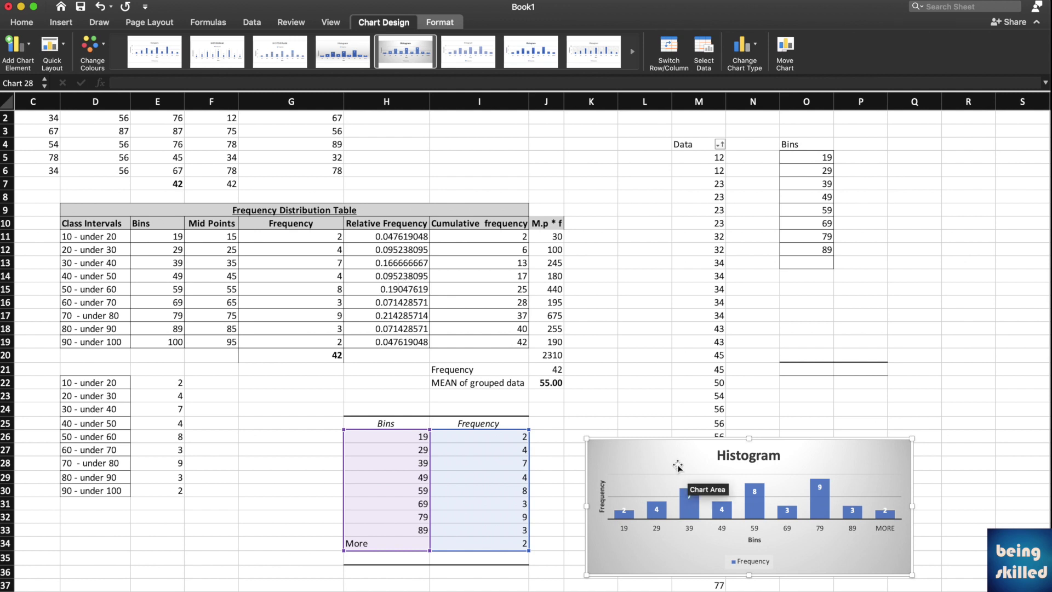
Reduce the bar series Gap Width to about 0% in Format Data Series so bars touch
right_click(683, 492)
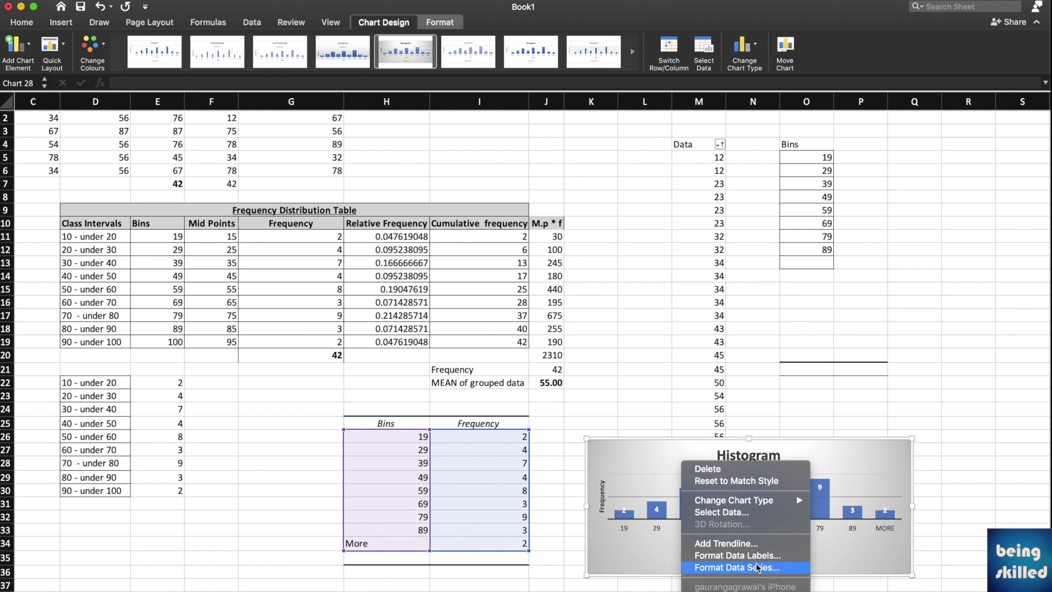
click(771, 566)
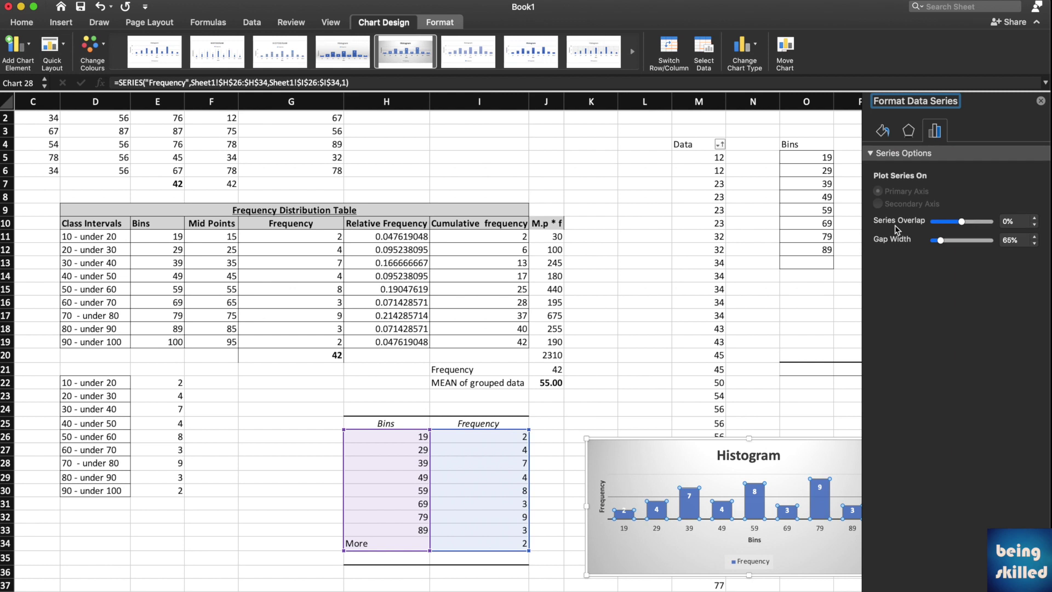
drag(942, 240, 934, 244)
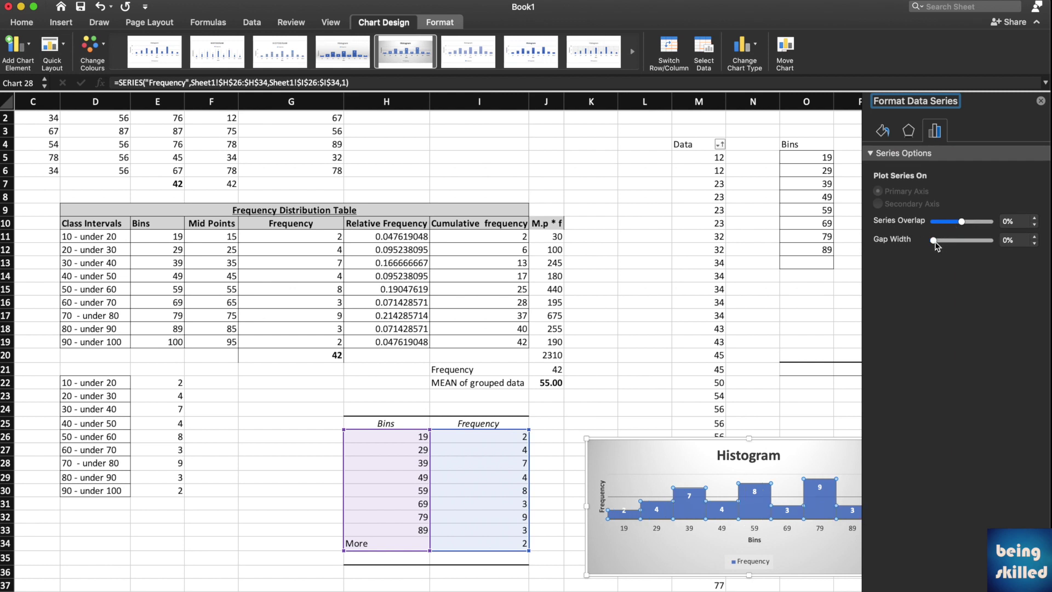
drag(936, 244, 938, 245)
click(1013, 240)
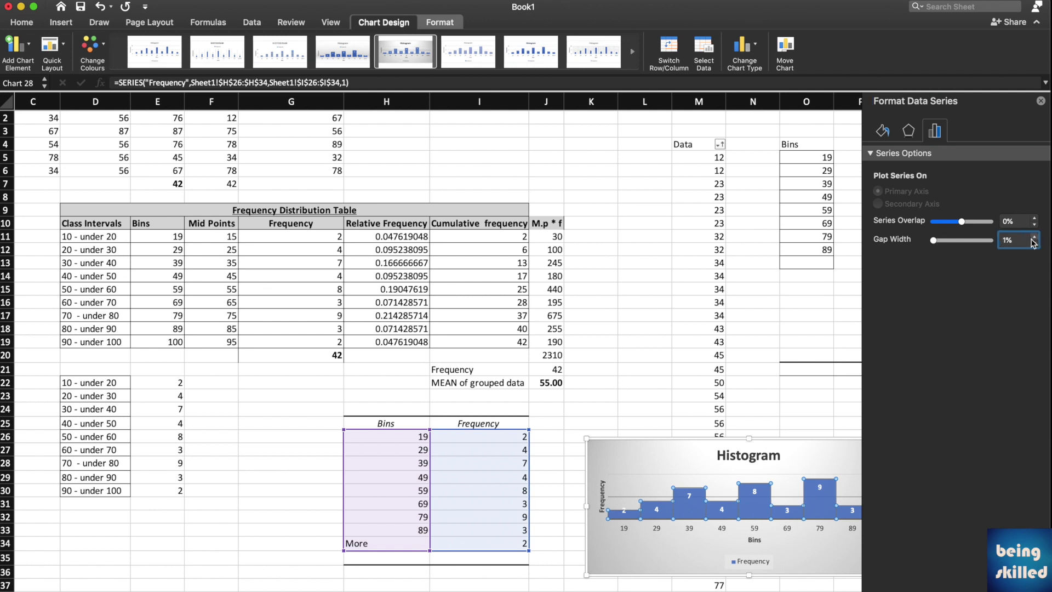
click(1035, 237)
click(719, 462)
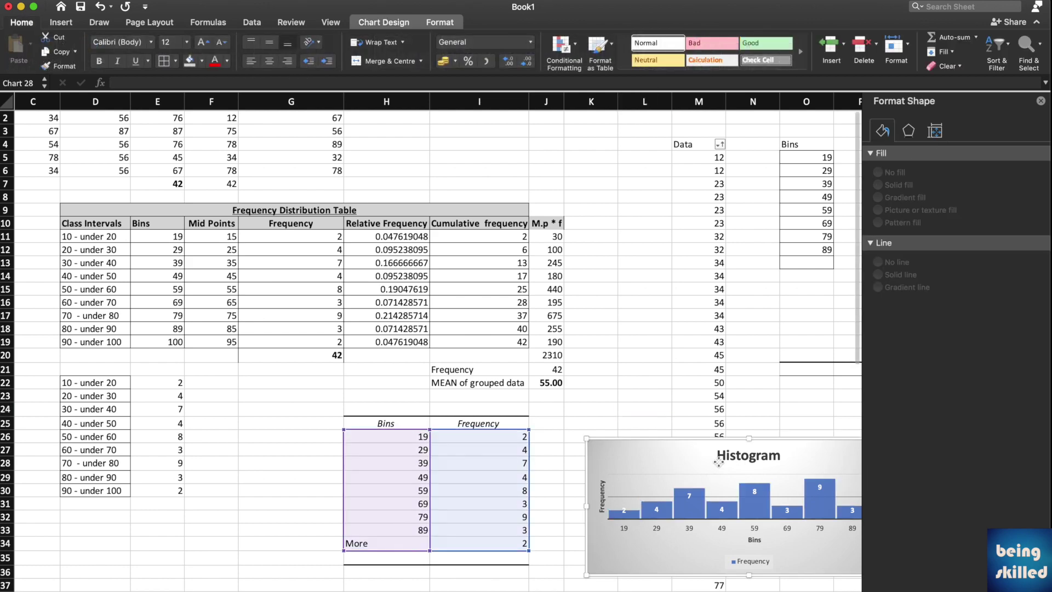
click(689, 440)
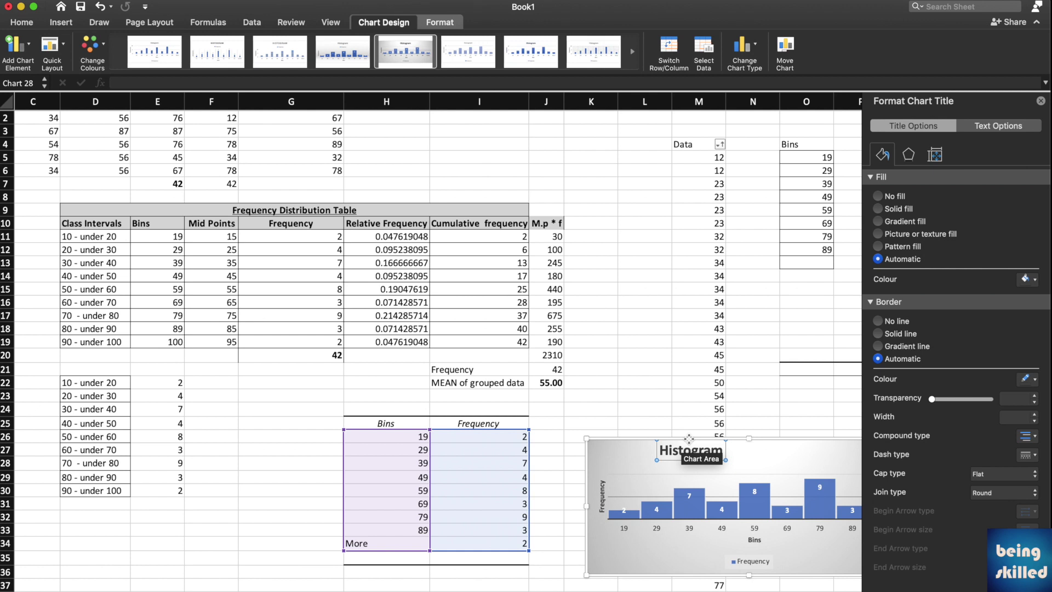
key(Escape)
key(Escape)
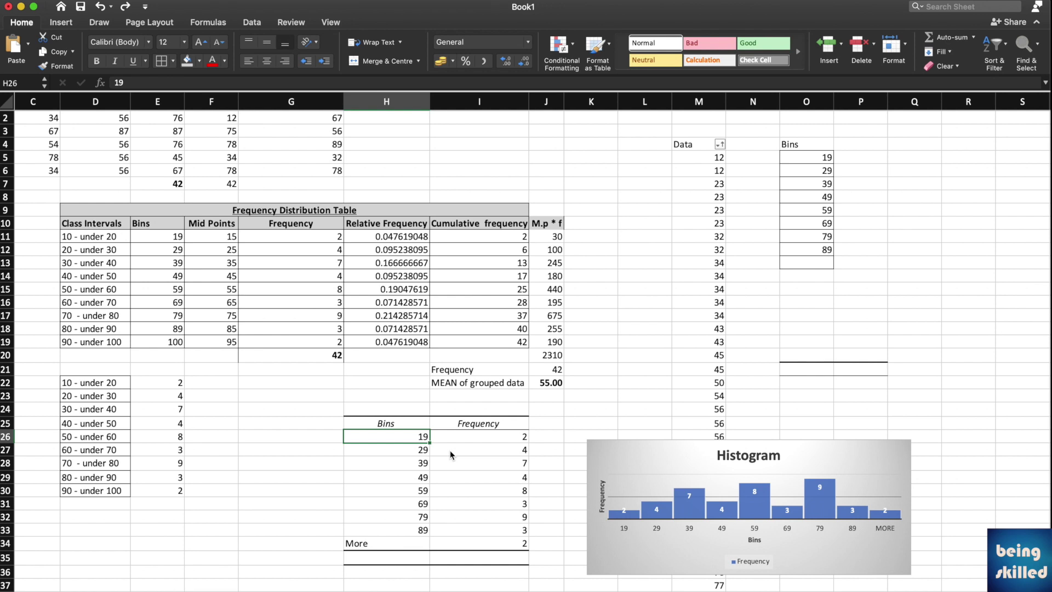
Relabel bins H26:H34 as 10-20 through 90-100 and retype the H25 header as 'Class Int'
text('10-20)
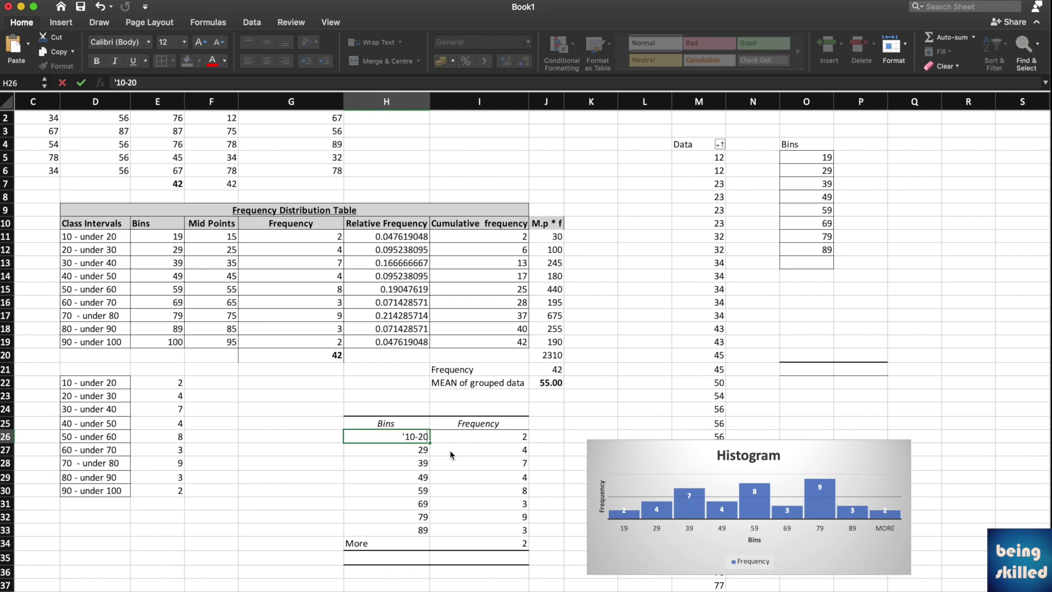
key(Return)
text(')
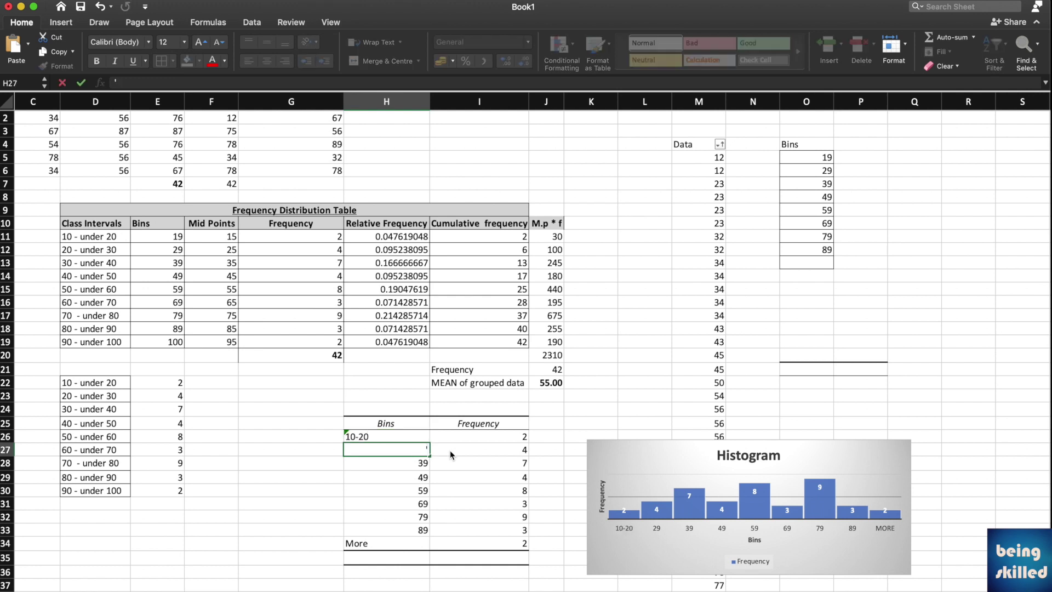
text(20-30)
key(Return)
text('30-40)
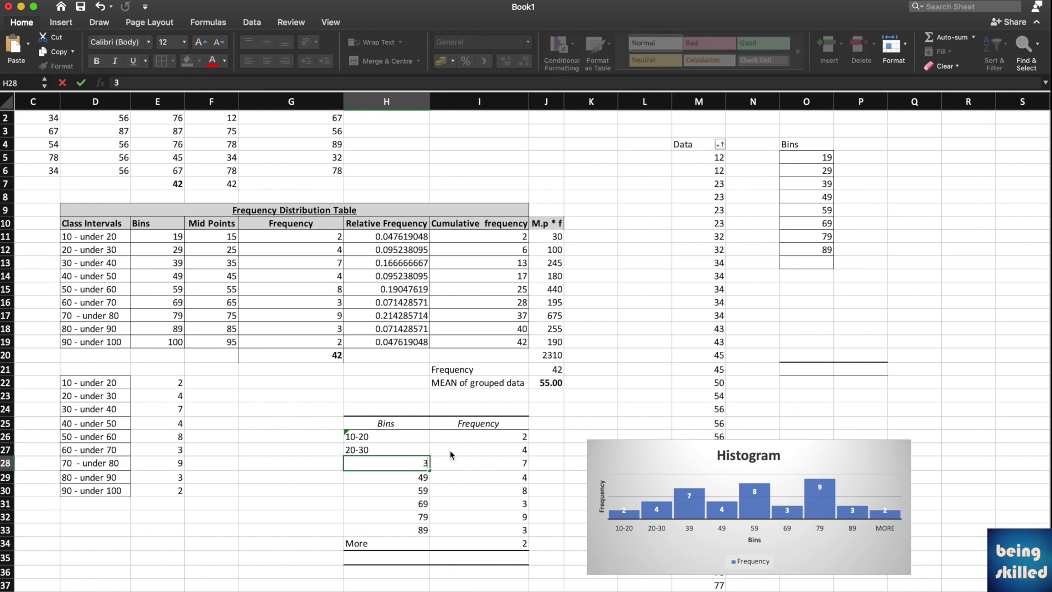
key(Return)
text('40-50 '50-60 '60-70 '70-80 '80)
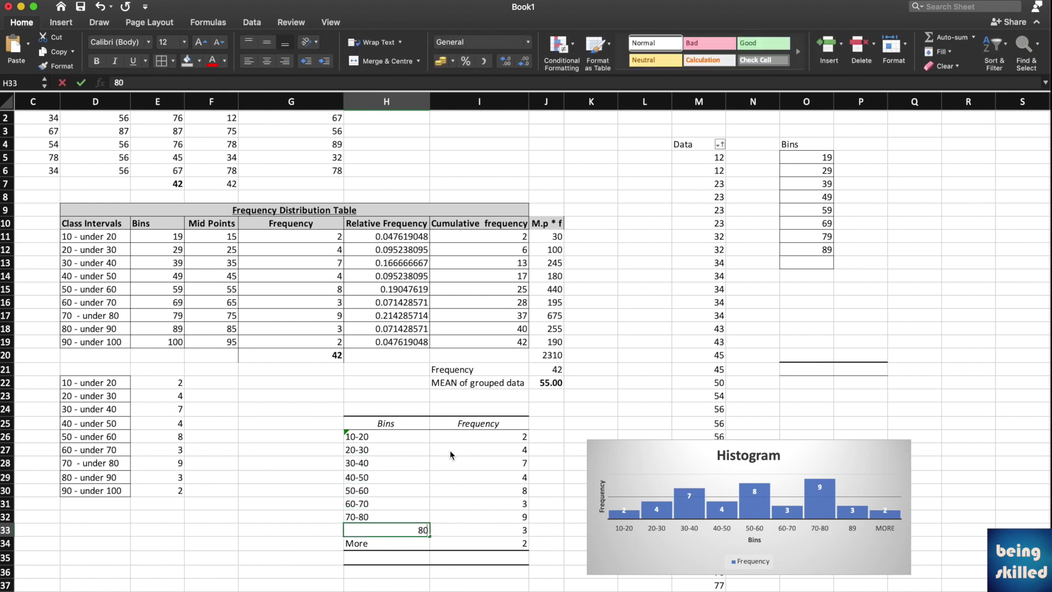
text(-90 '90-100)
key(Up)
key(Up)
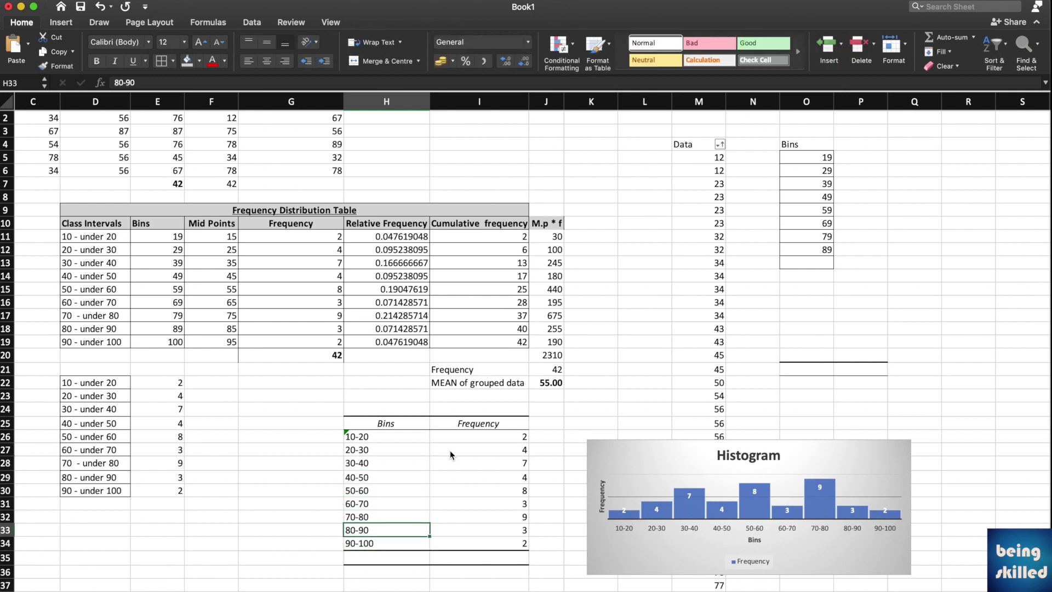
key(super+Up)
text(Class Int)
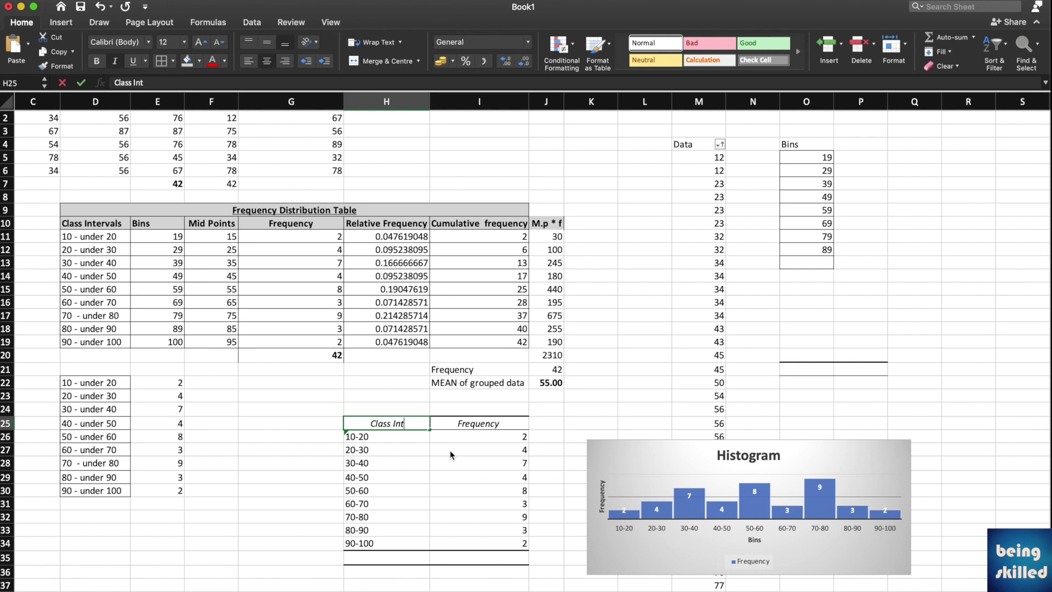